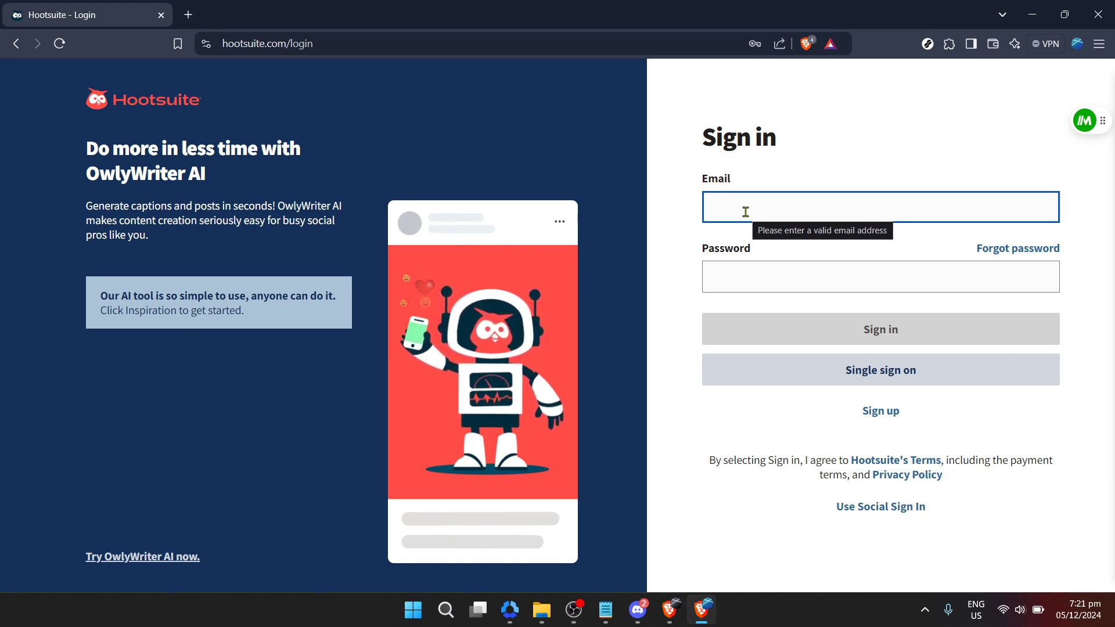
# Sign in to Hootsuite with the saved account e-mail and password.
pyautogui.click(745, 212)
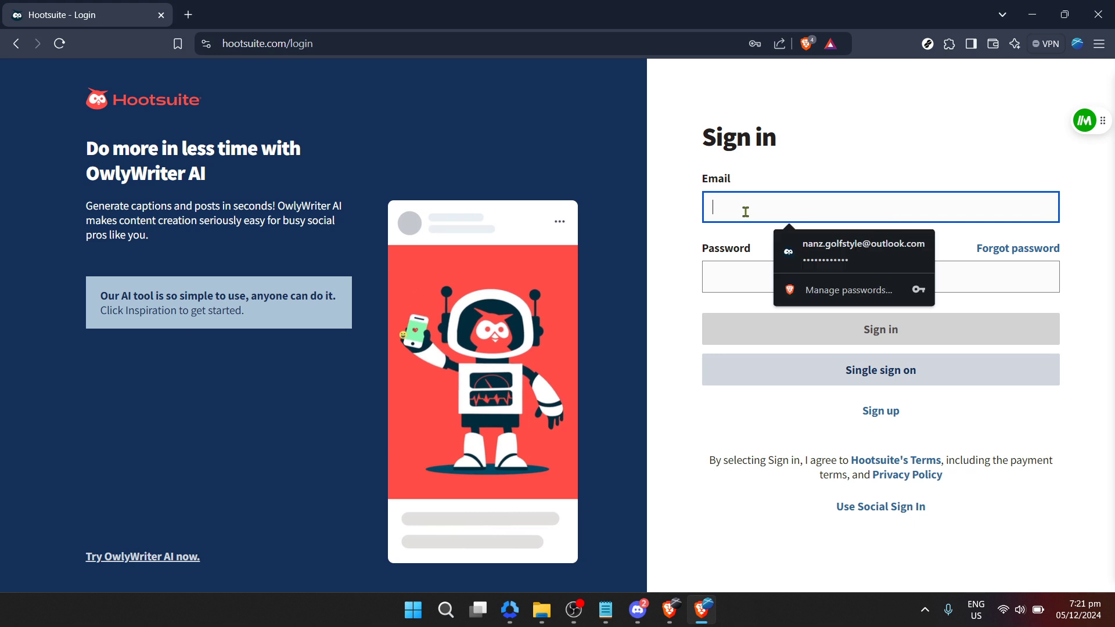
pyautogui.click(803, 242)
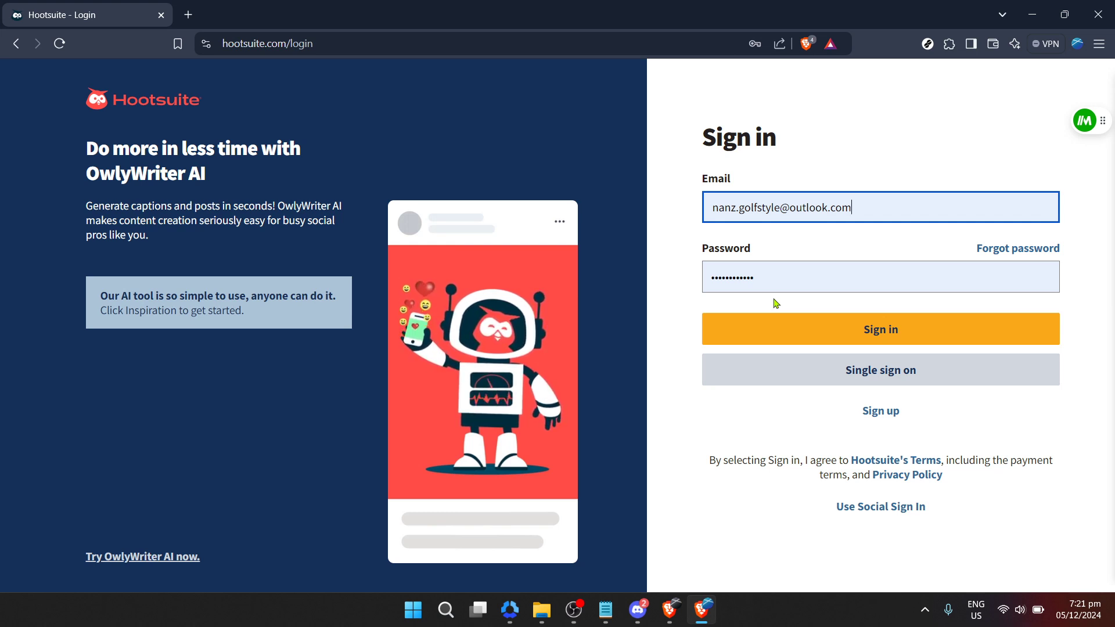
pyautogui.click(774, 325)
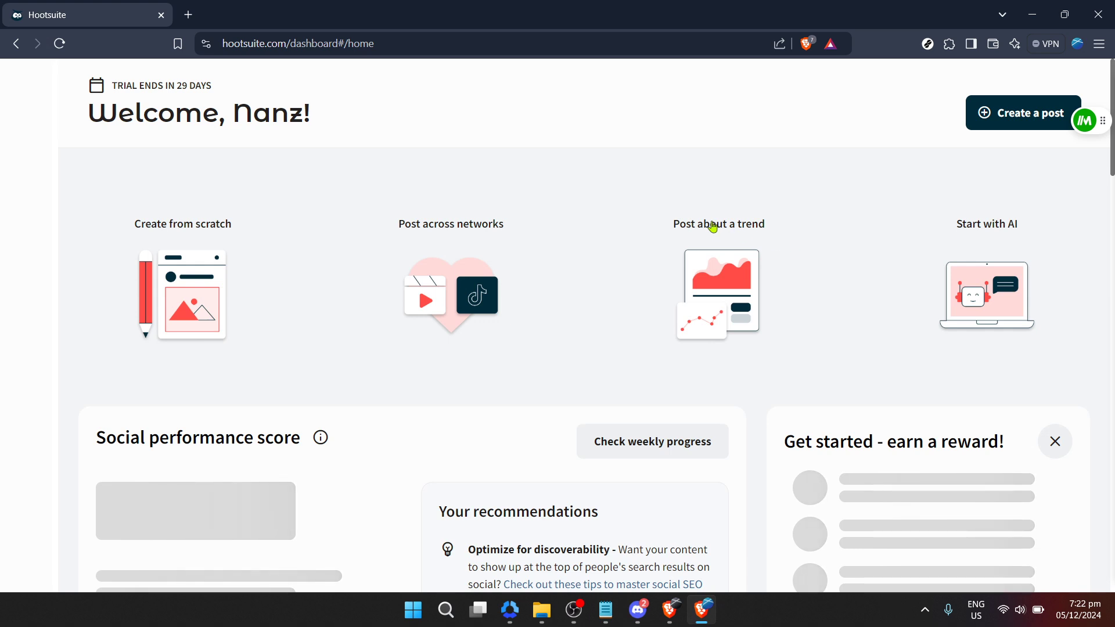
# Look over the home dashboard and open the Streams page.
pyautogui.scroll(-2, 707, 228)
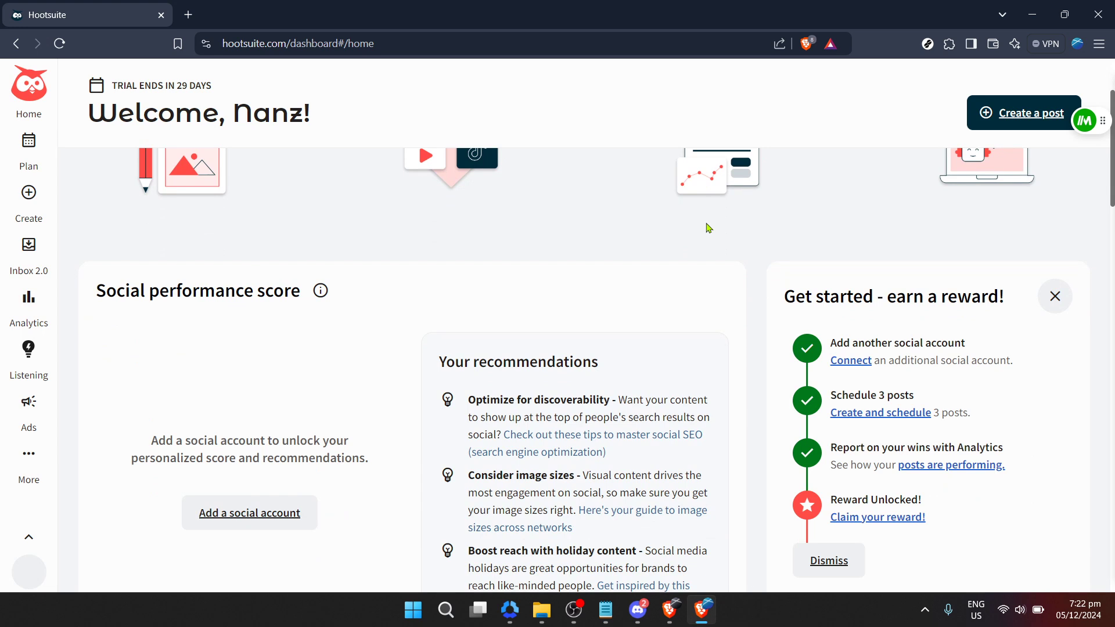
pyautogui.scroll(-1, 707, 228)
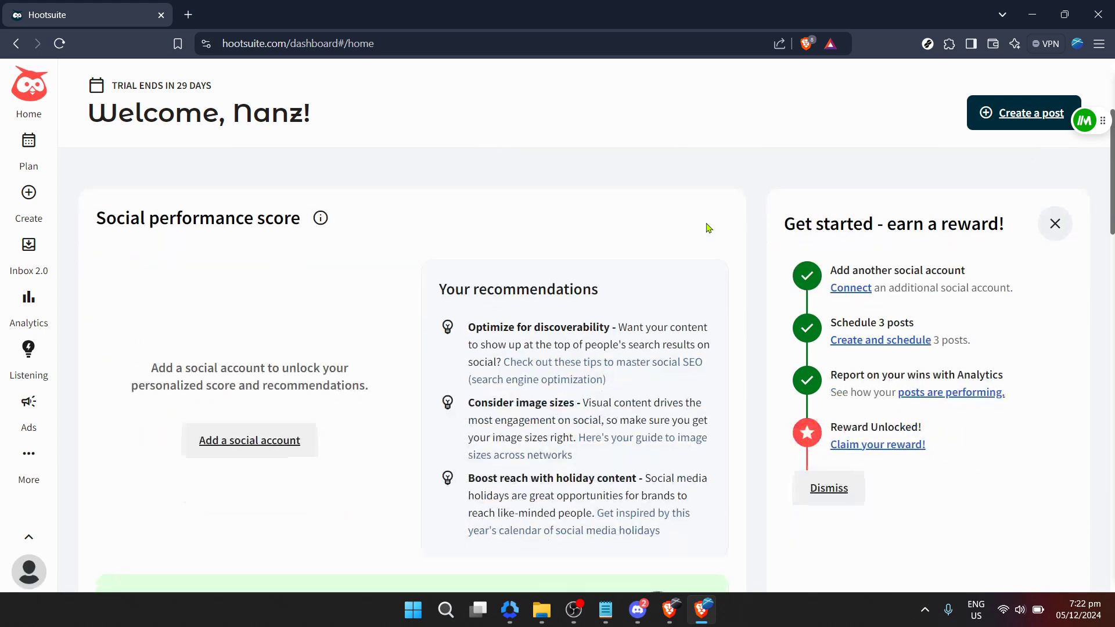
pyautogui.scroll(1, 707, 228)
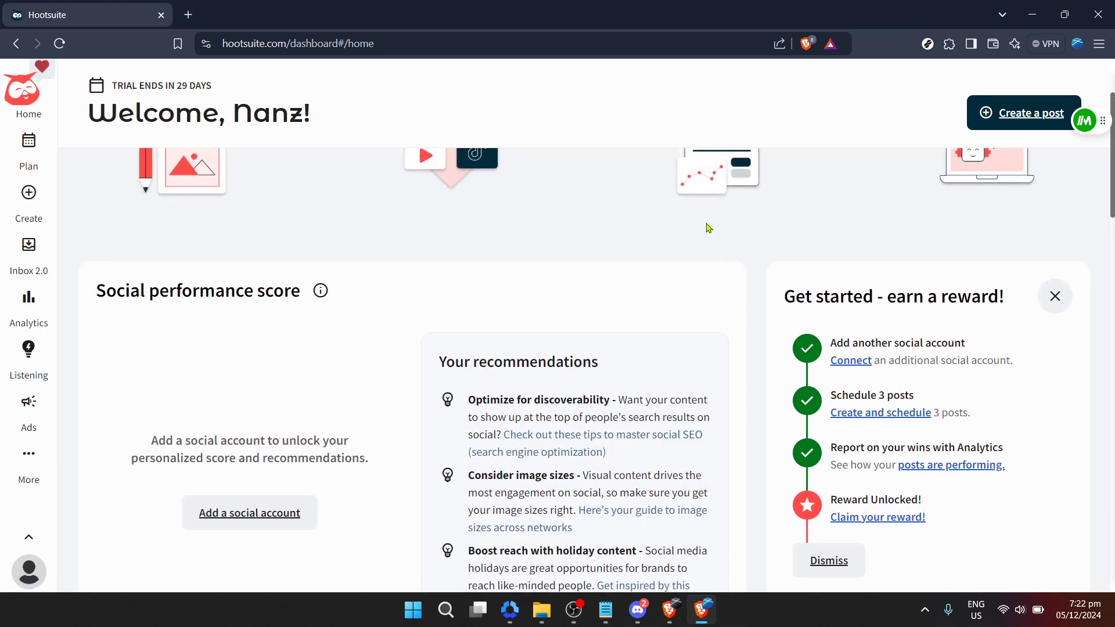
pyautogui.scroll(1, 707, 228)
pyautogui.scroll(1, 707, 228)
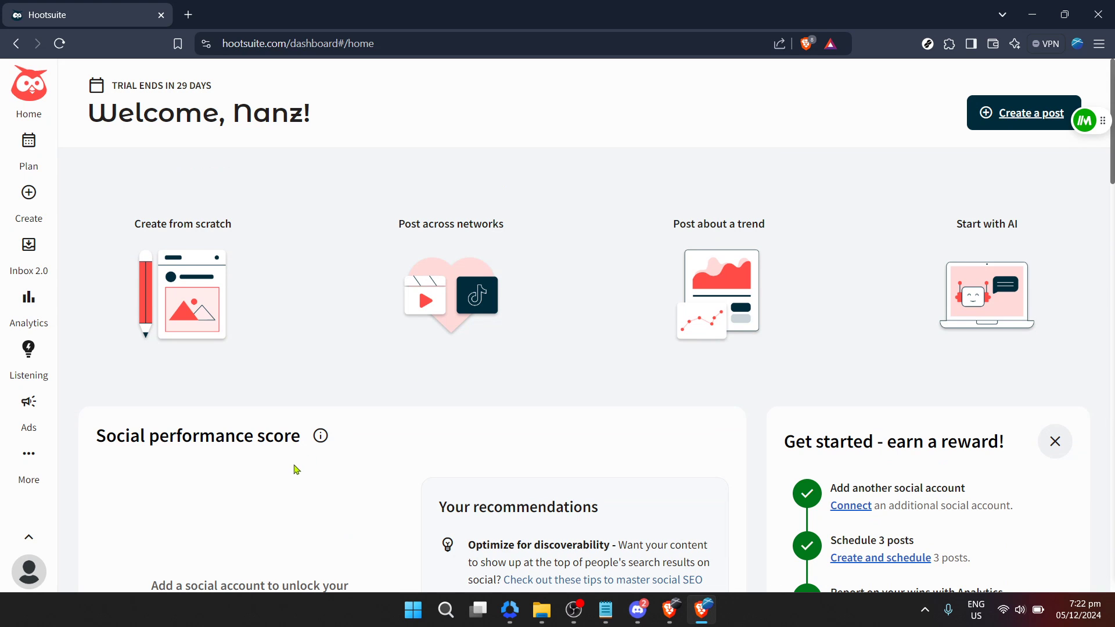
pyautogui.click(29, 454)
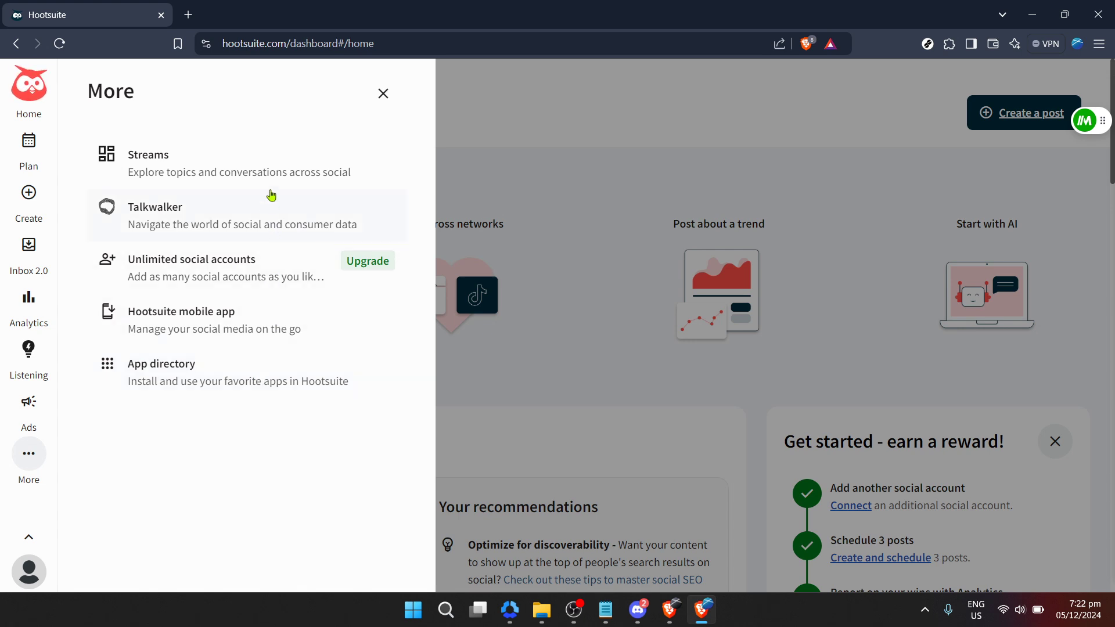
pyautogui.click(183, 169)
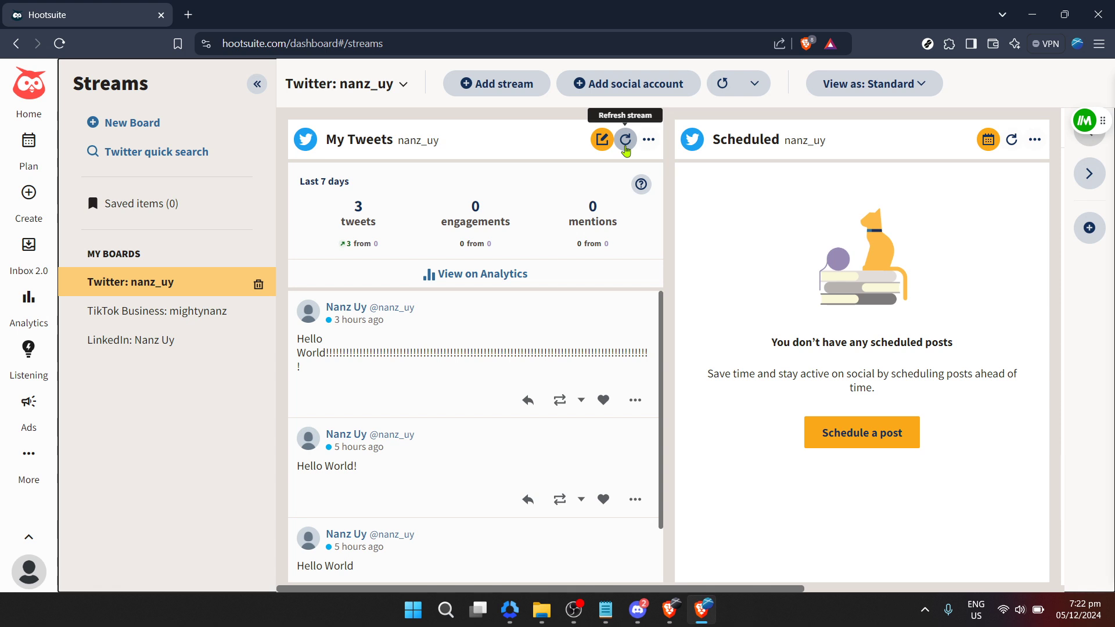
# Refresh the My Tweets stream and set it to display text and images.
pyautogui.click(625, 142)
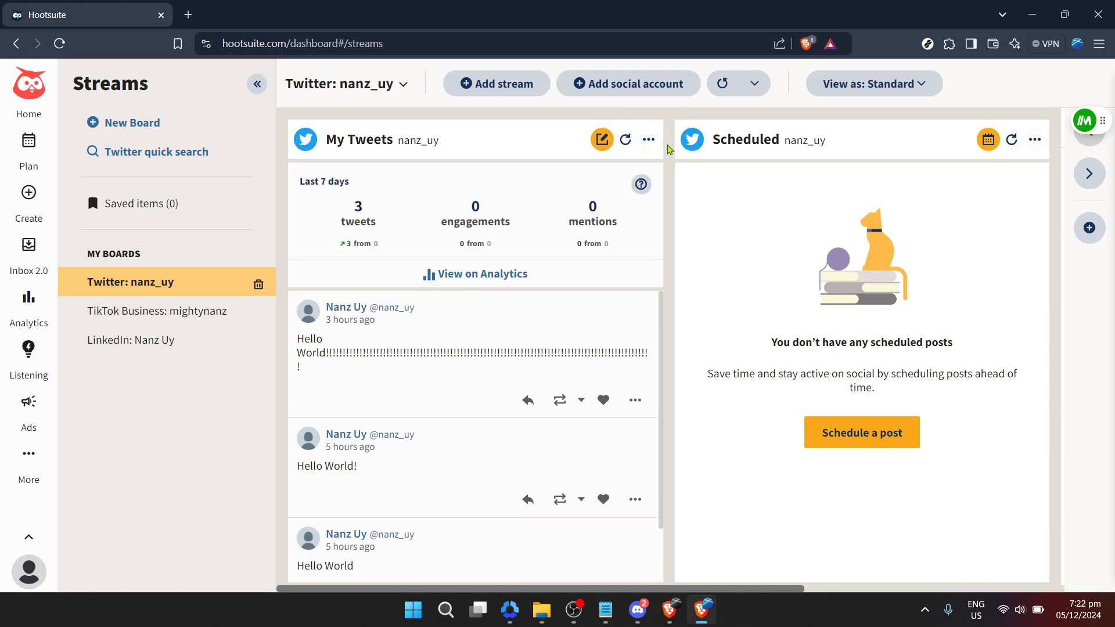
pyautogui.click(649, 141)
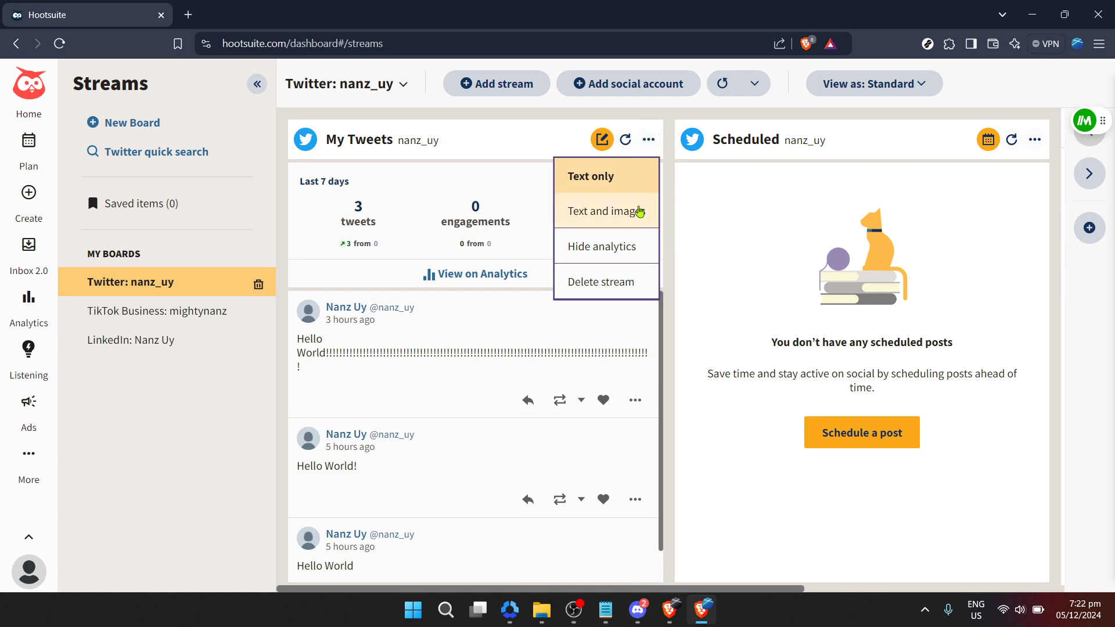
pyautogui.click(639, 211)
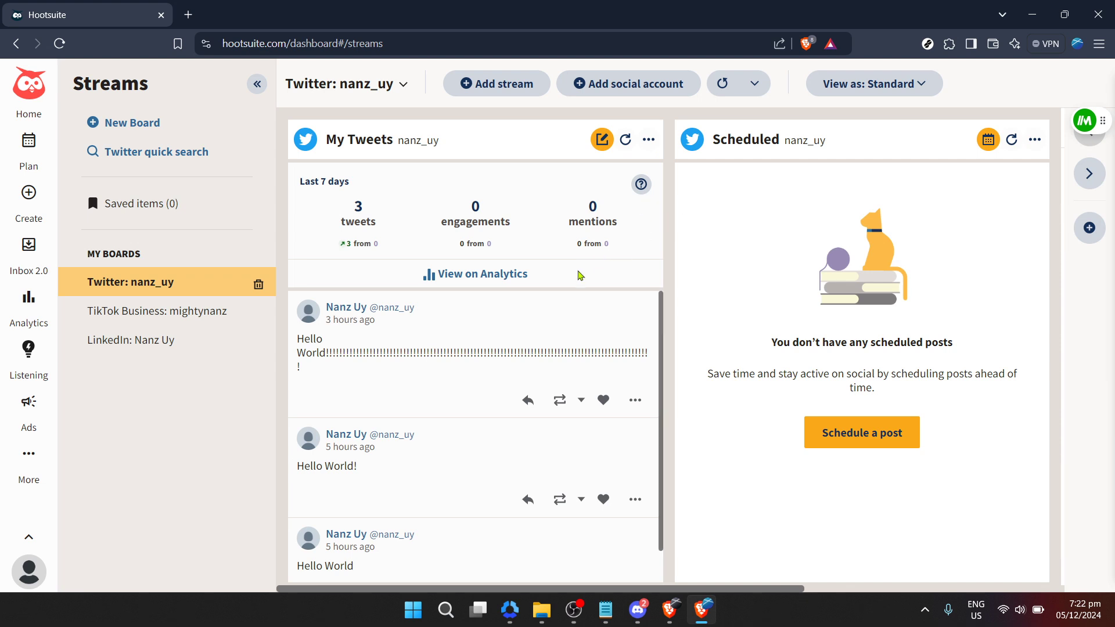
pyautogui.click(648, 140)
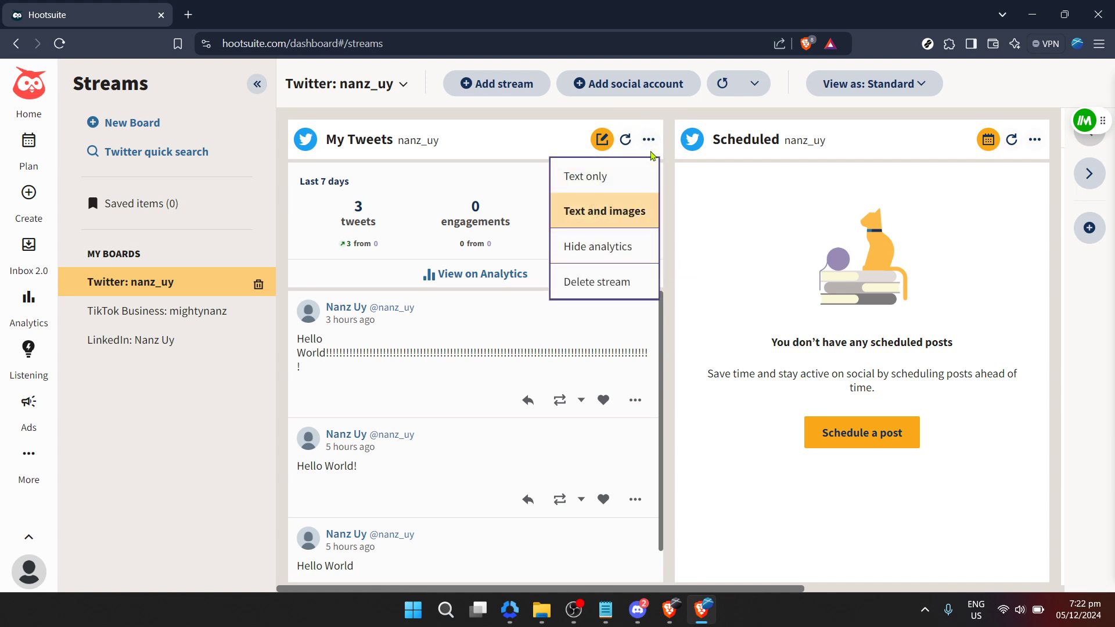
pyautogui.click(649, 142)
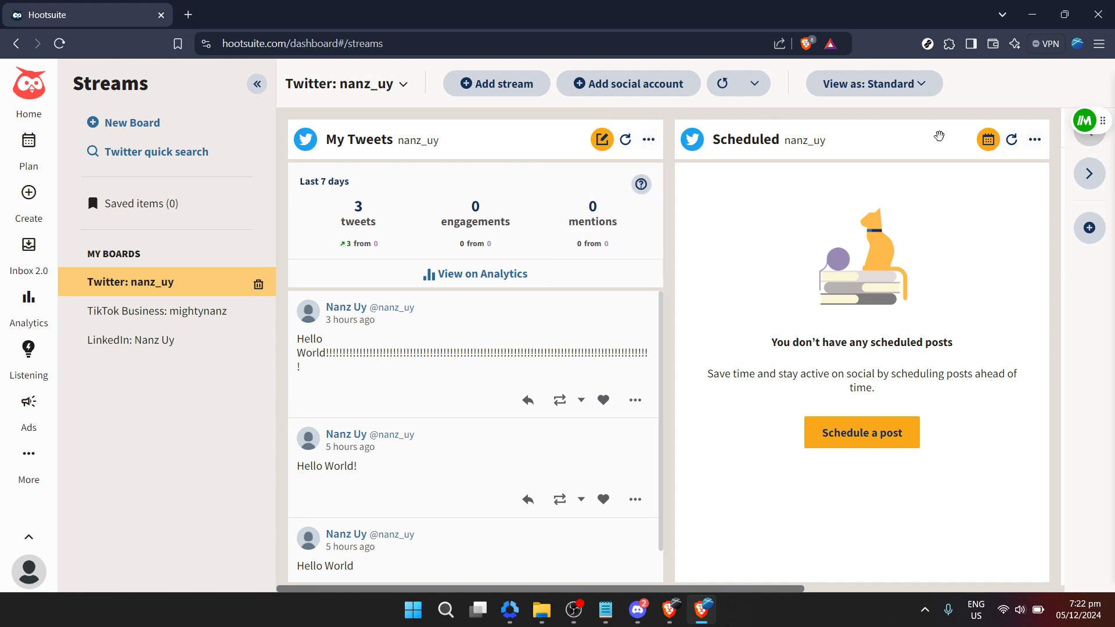
# Set the Scheduled stream to display text and images, and check the refresh interval options for the streams.
pyautogui.click(1034, 143)
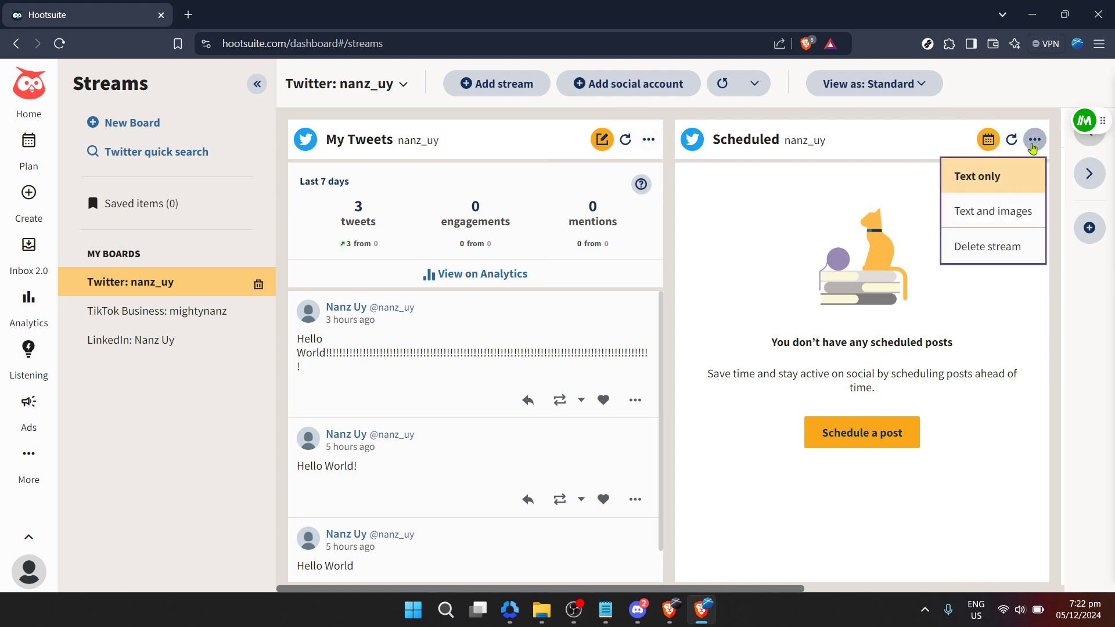
pyautogui.click(1020, 214)
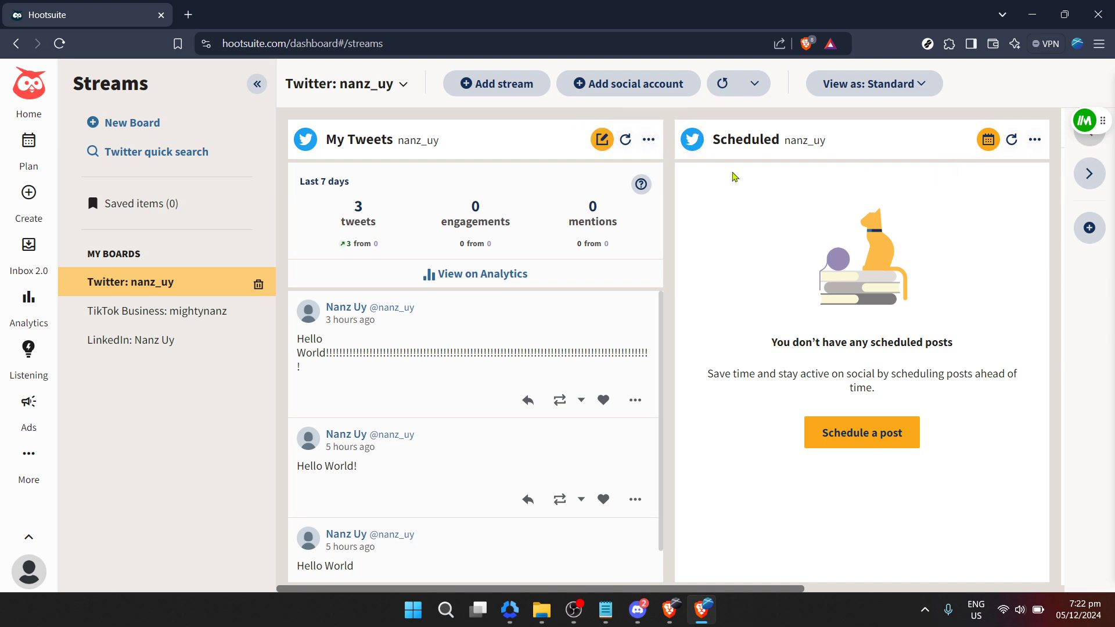
pyautogui.click(747, 91)
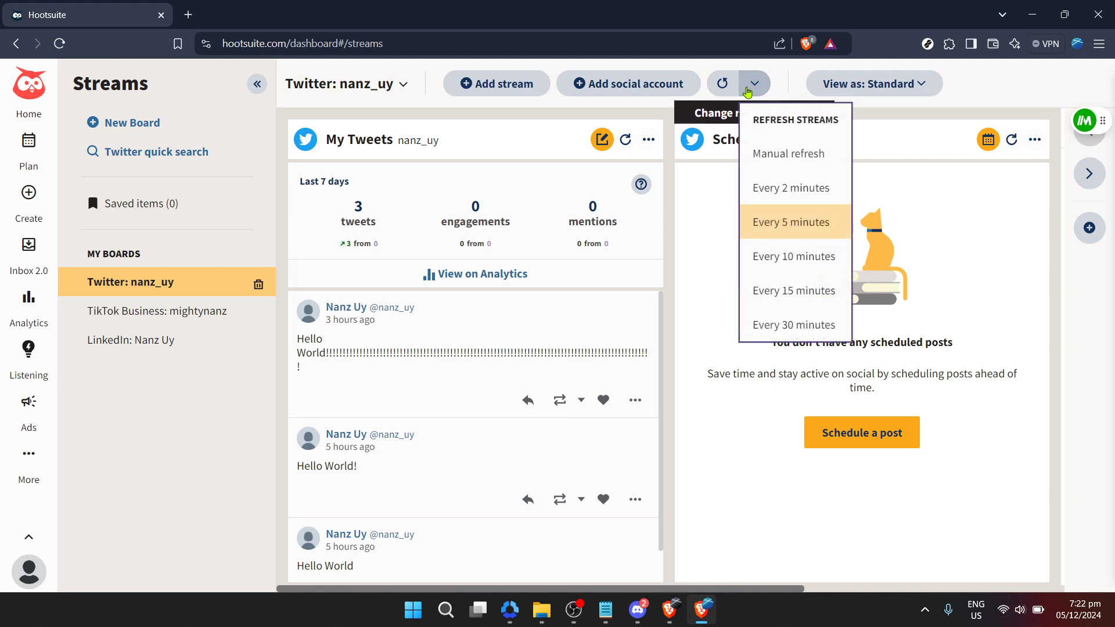
pyautogui.click(751, 92)
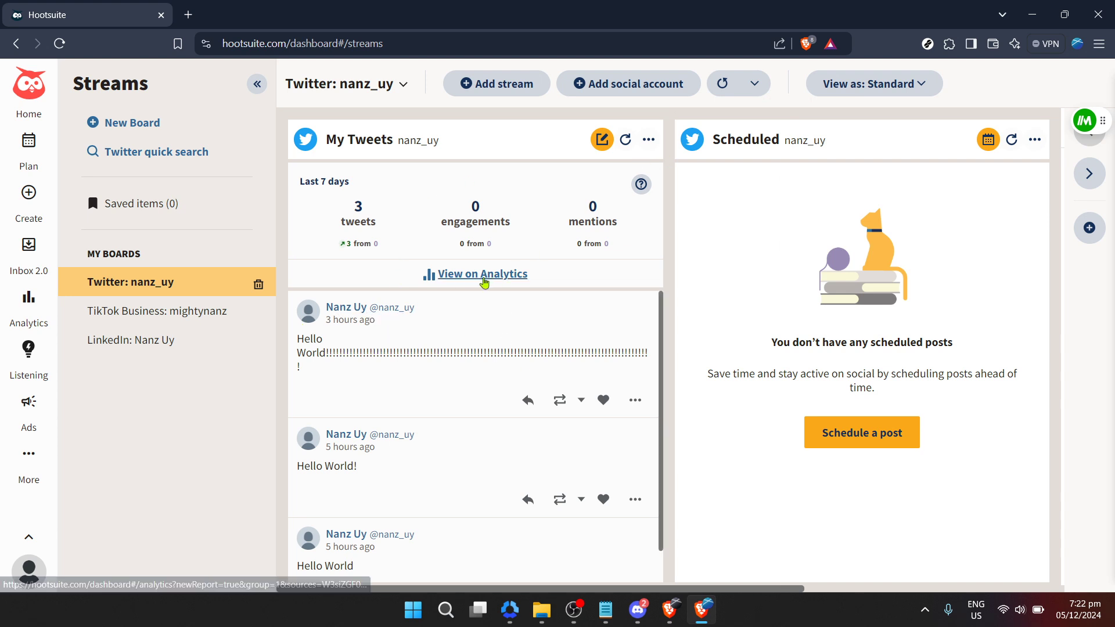
# Open the analytics for the My Tweets stream alongside the Streams board.
pyautogui.click(484, 284)
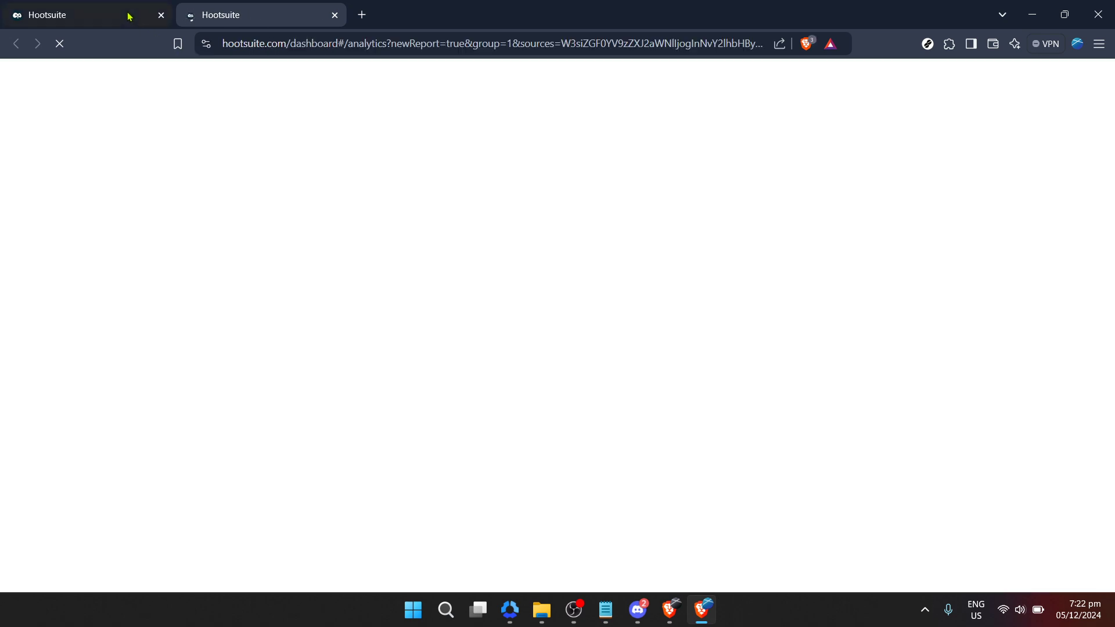
pyautogui.click(129, 16)
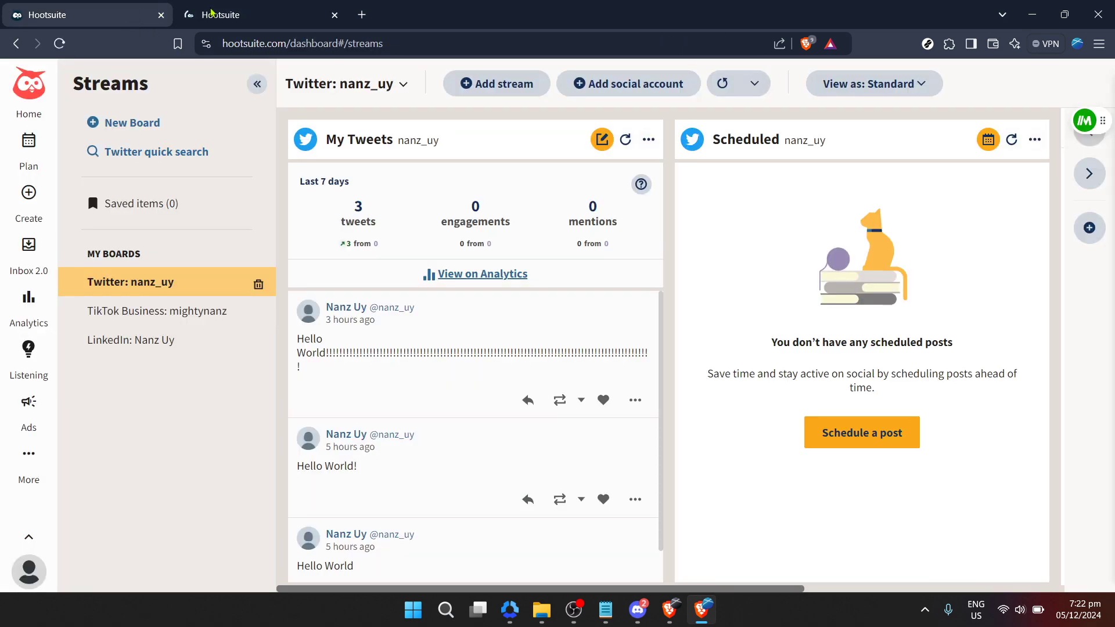
pyautogui.click(256, 12)
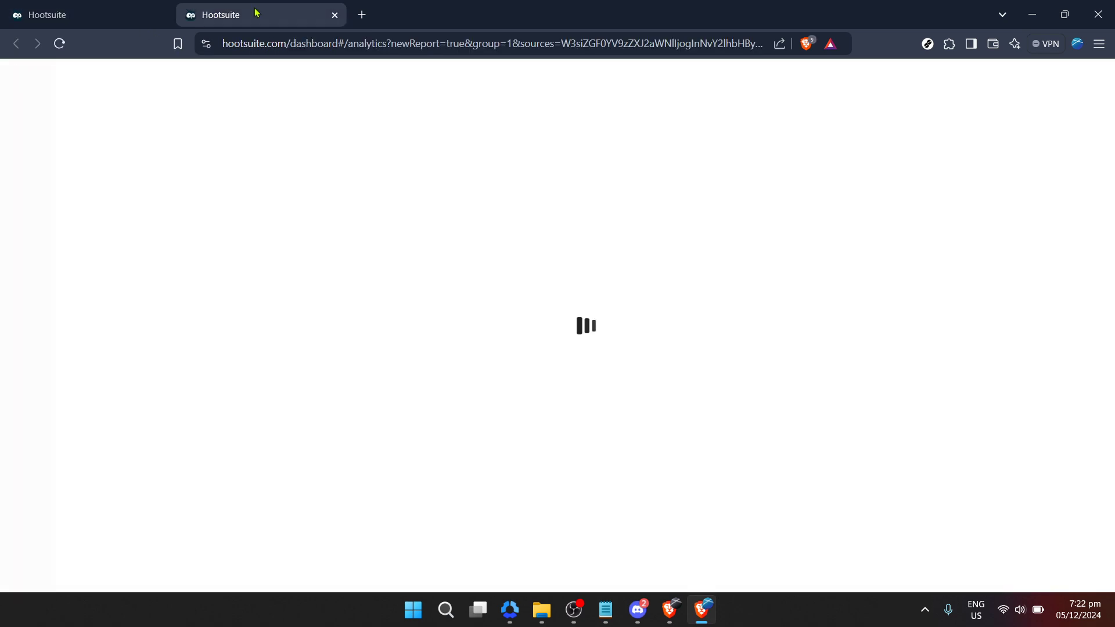
pyautogui.click(134, 8)
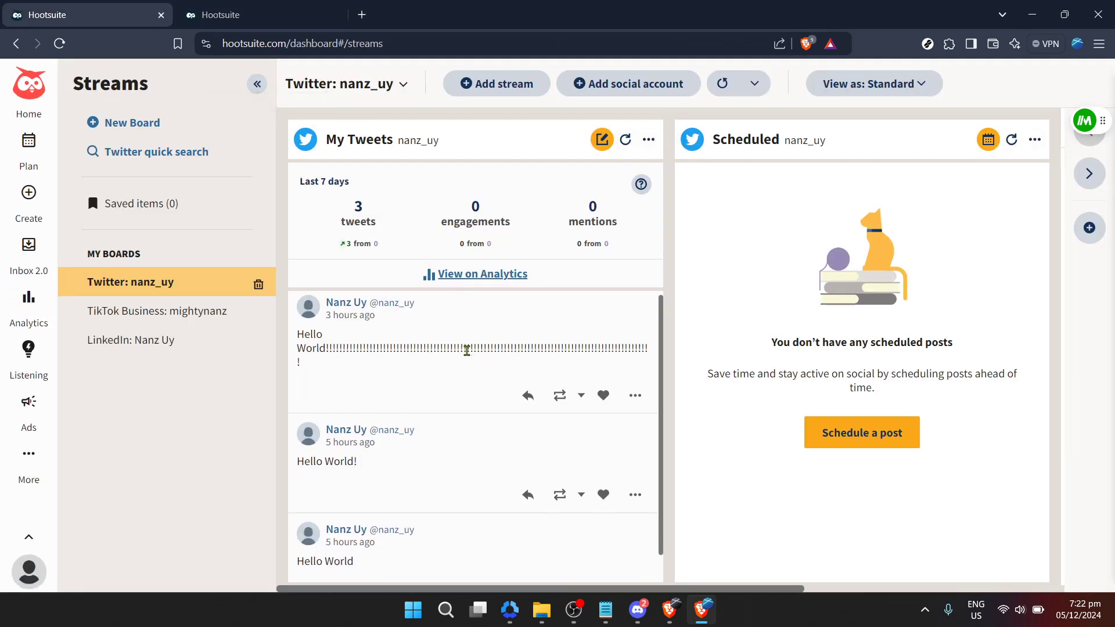
pyautogui.scroll(-1, 467, 350)
pyautogui.click(261, 15)
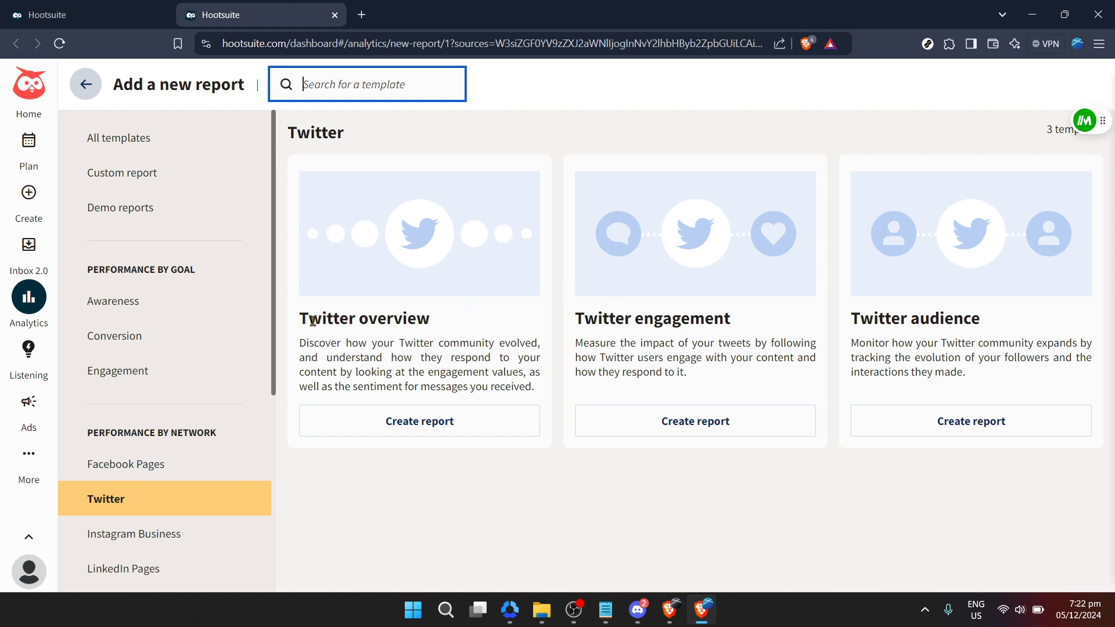
# Review the Twitter overview, Twitter engagement and Twitter audience report templates.
pyautogui.moveTo(307, 320); pyautogui.dragTo(431, 319)
pyautogui.tripleClick(342, 317)
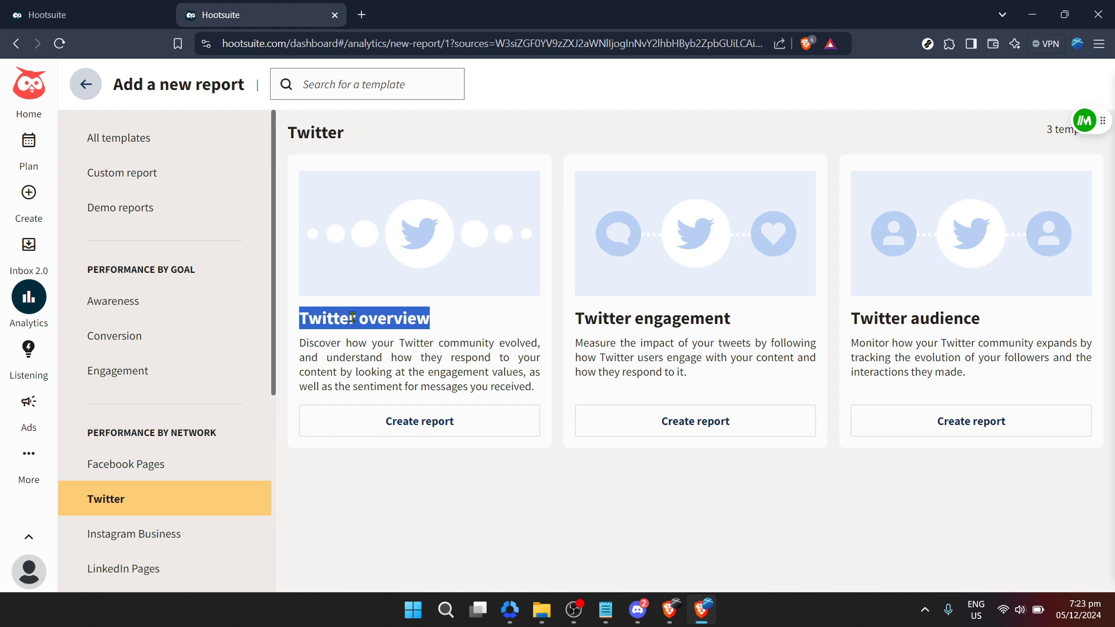
pyautogui.tripleClick(651, 322)
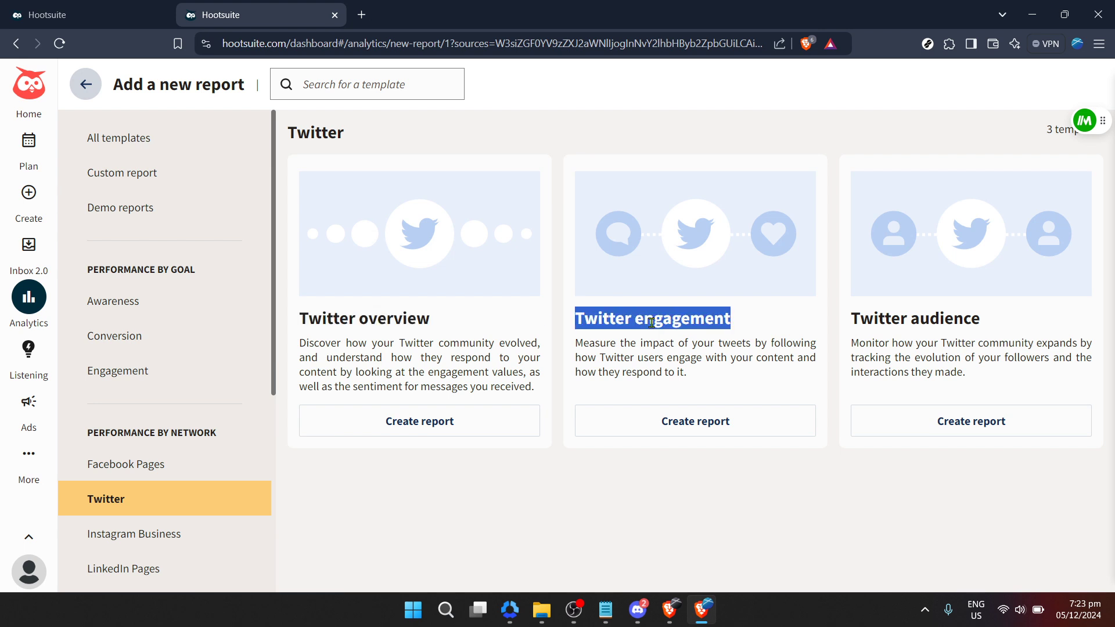
pyautogui.tripleClick(883, 319)
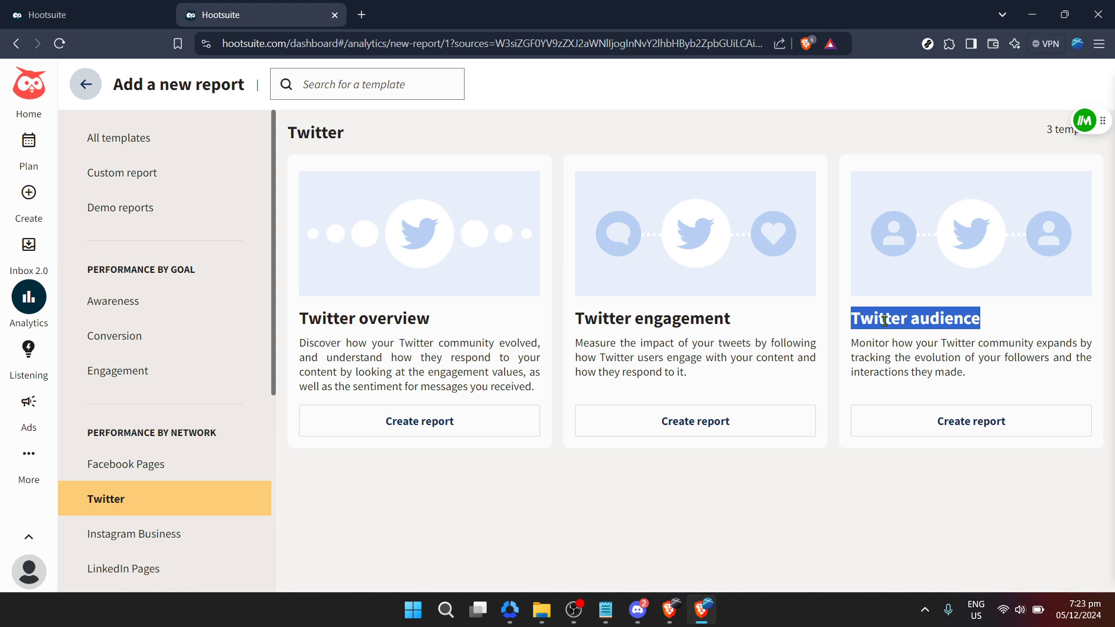
pyautogui.click(884, 320)
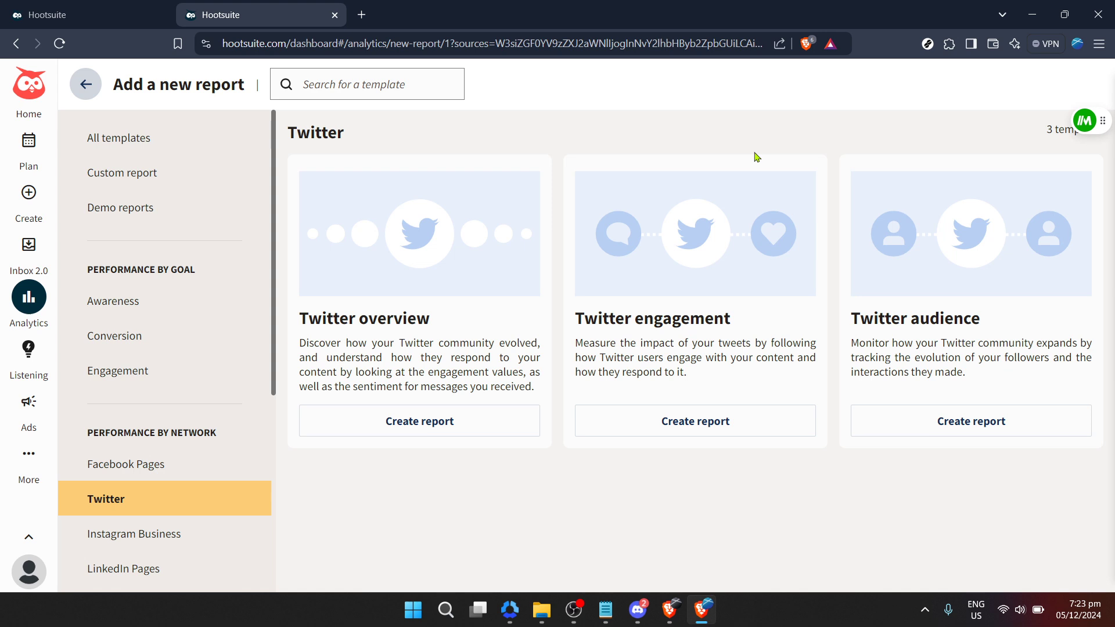